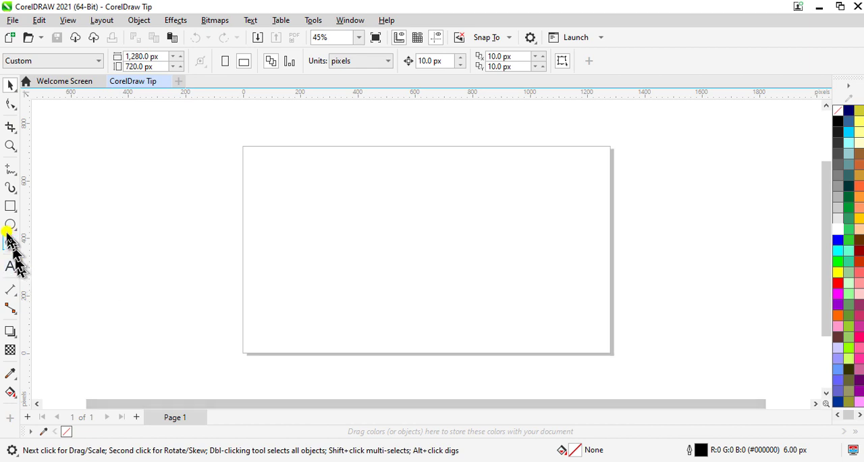
Draw a rectangle about 324 x 117 px over the page's upper-left corner and set its outline width to Hairline.
click(11, 205)
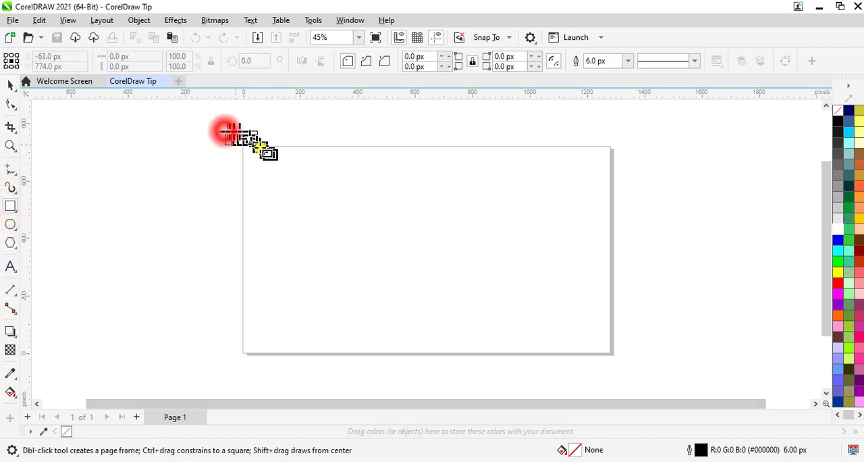
drag(225, 131, 319, 166)
click(10, 85)
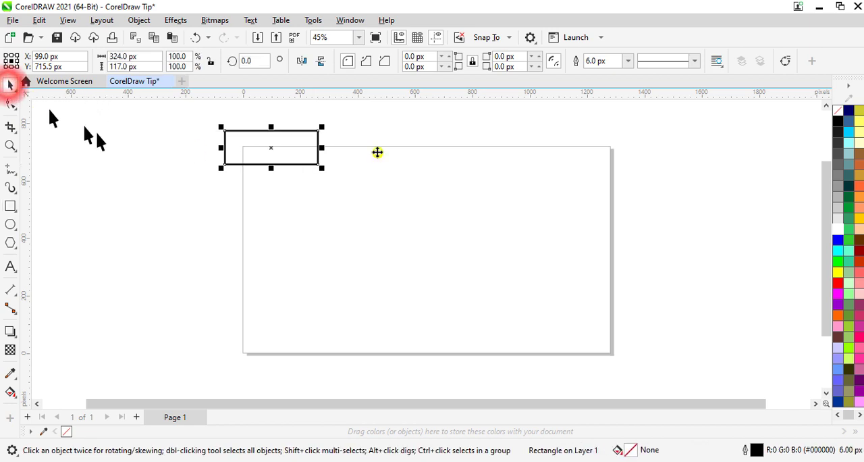
click(628, 62)
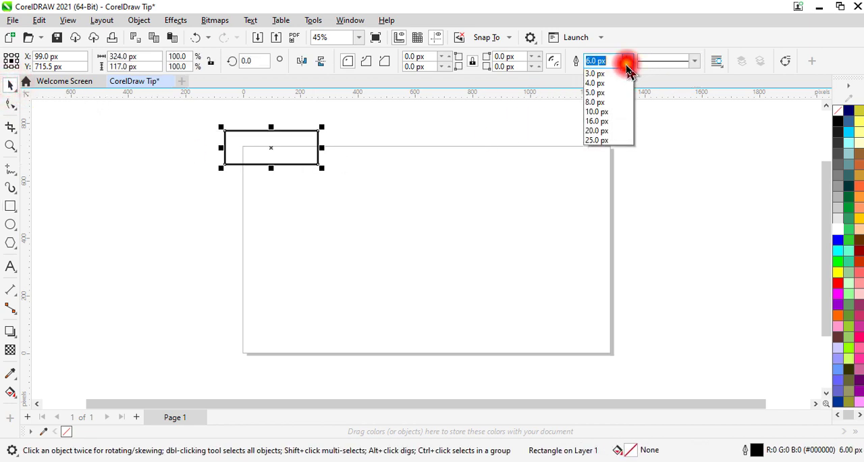
click(600, 84)
Duplicate the rectangle in place and spread copies in a descending overlapping chain towards the page's right edge and back inward.
right_click(284, 148)
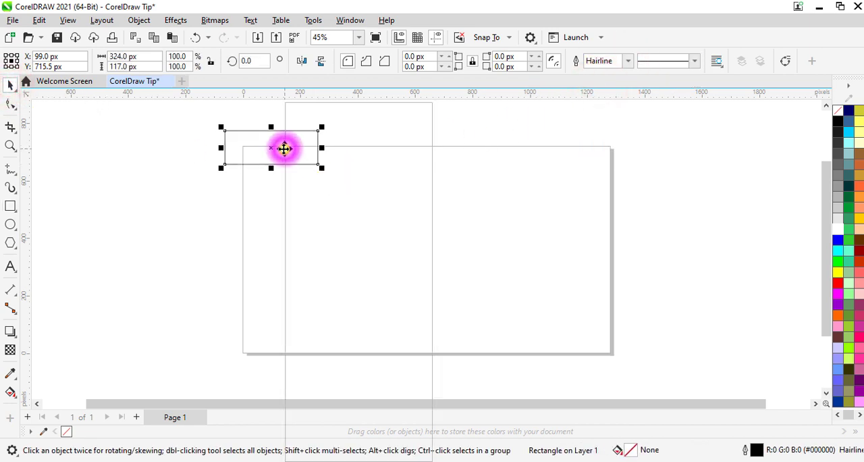
click(316, 158)
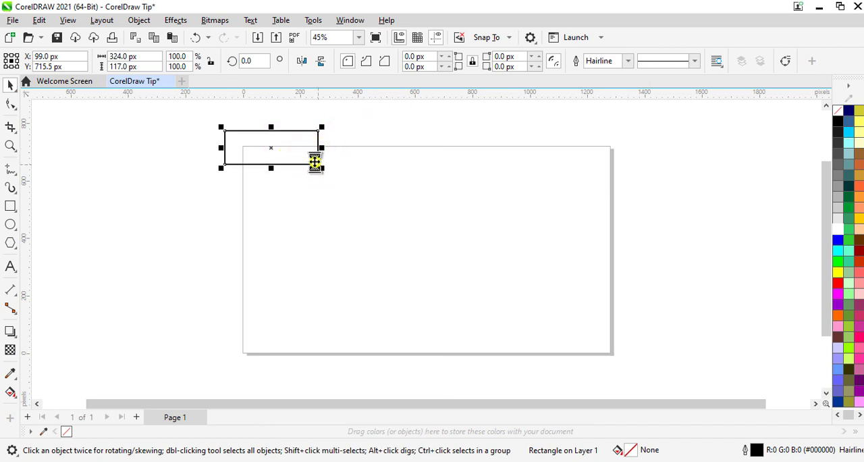
drag(268, 150, 408, 191)
drag(258, 150, 476, 207)
drag(273, 145, 572, 226)
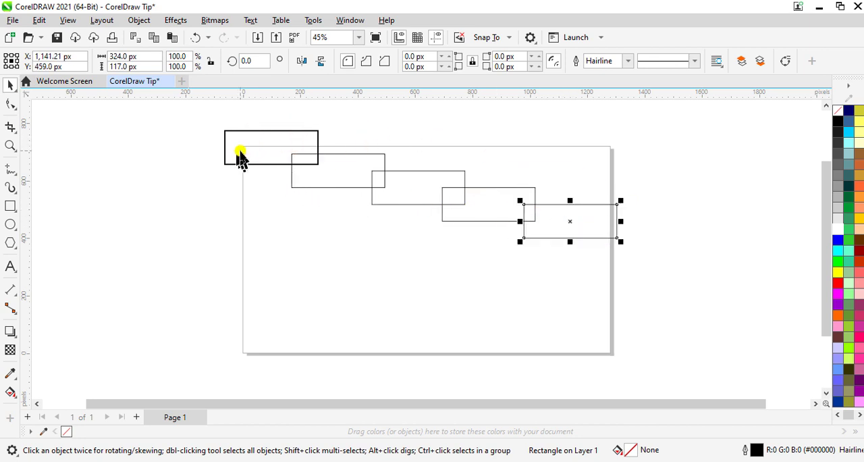
drag(240, 153, 583, 268)
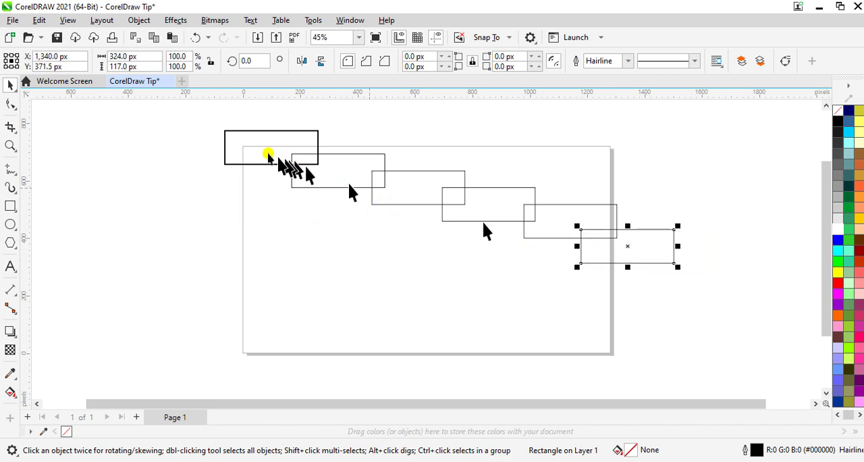
drag(269, 150, 544, 265)
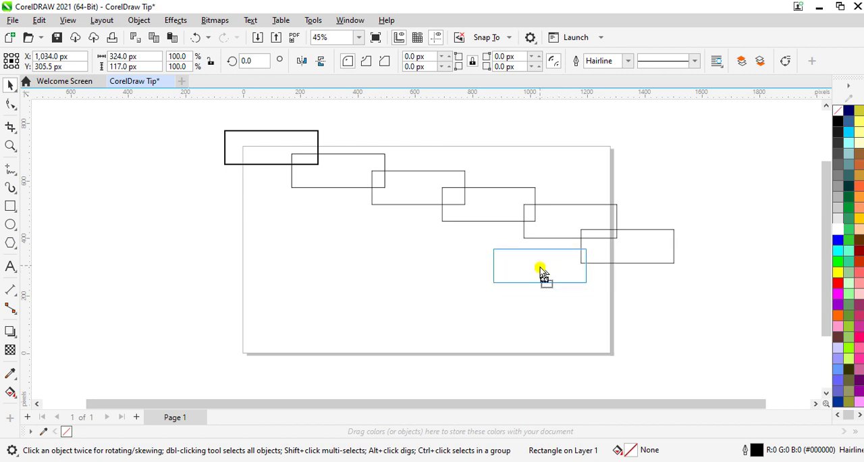
Spread more rectangle copies from the stack across the lower part of the page, overlapping one another and the page edges.
drag(278, 161, 262, 371)
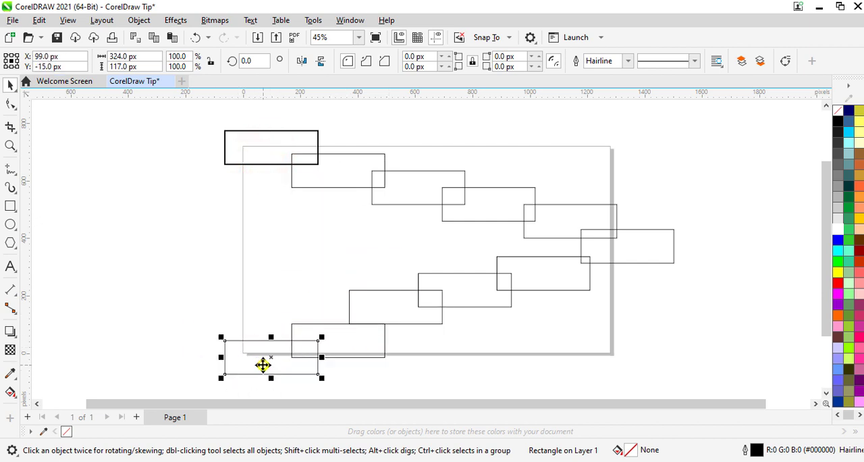
drag(268, 144, 403, 359)
drag(280, 150, 431, 341)
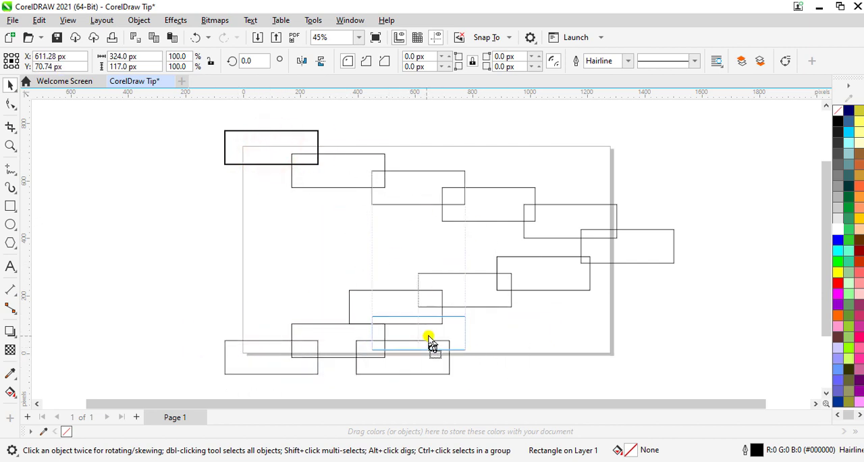
drag(270, 139, 574, 344)
drag(279, 149, 544, 299)
drag(283, 144, 697, 272)
drag(638, 329, 596, 316)
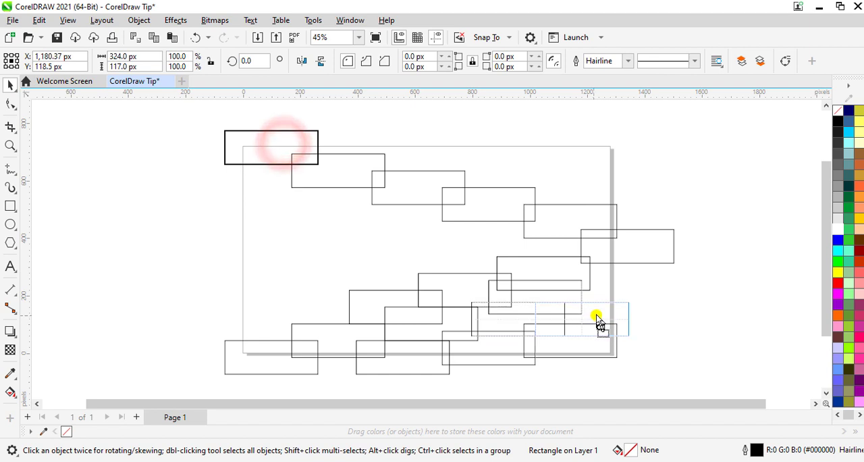
Rotate one copy 90 degrees, place it upright at the page's lower right edge and shorten it to about 187 px high.
drag(284, 148, 715, 288)
click(264, 61)
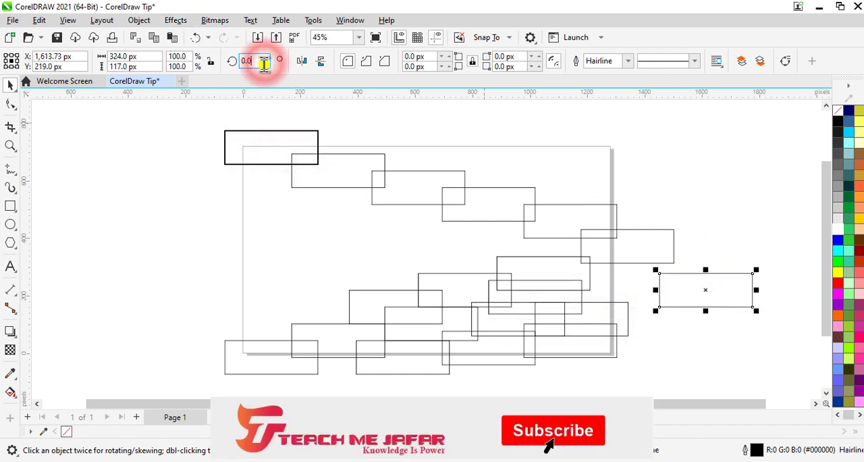
text(90)
key(Return)
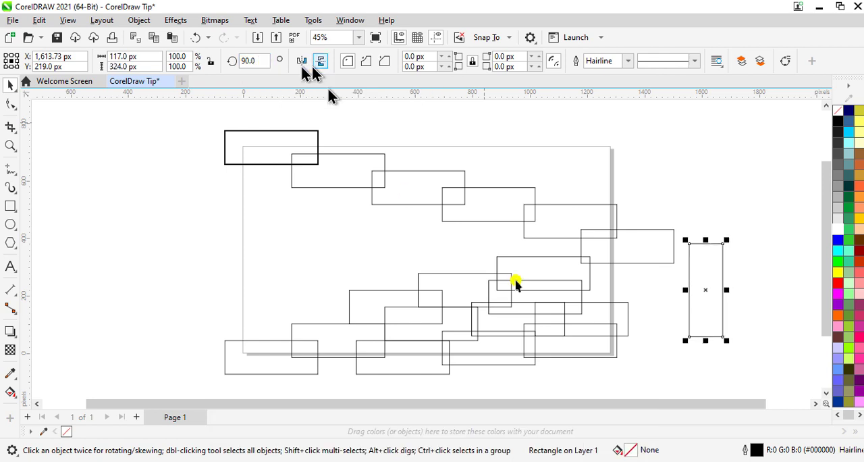
drag(681, 299, 599, 301)
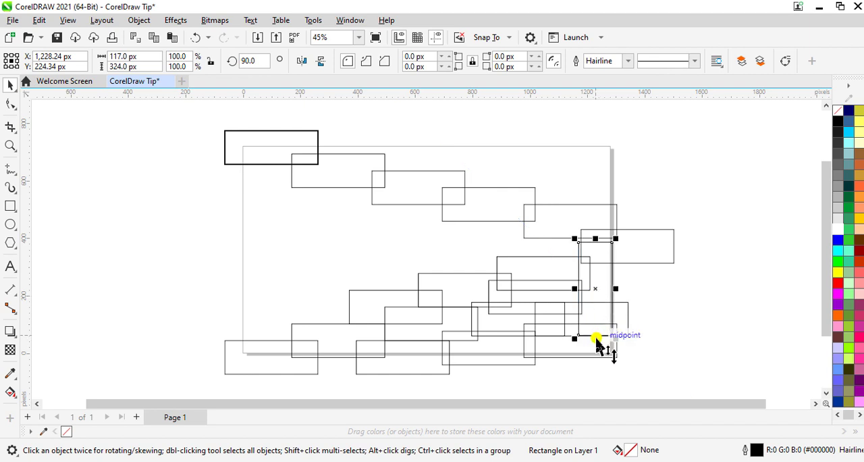
drag(594, 337, 594, 317)
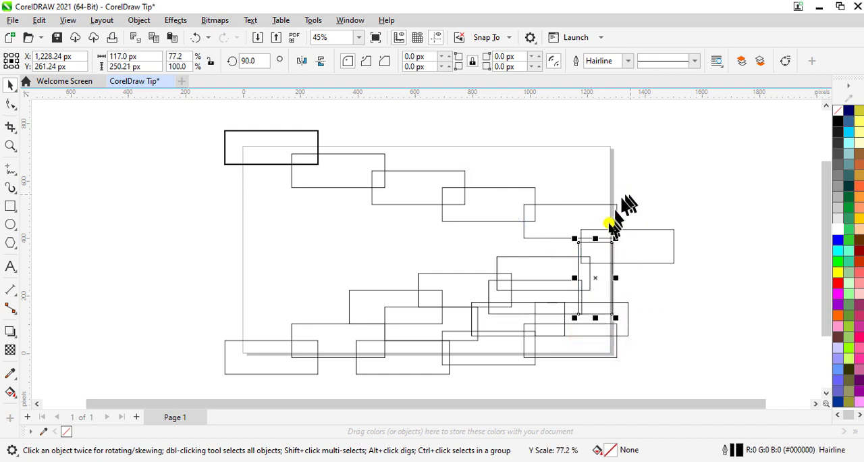
drag(597, 240, 598, 257)
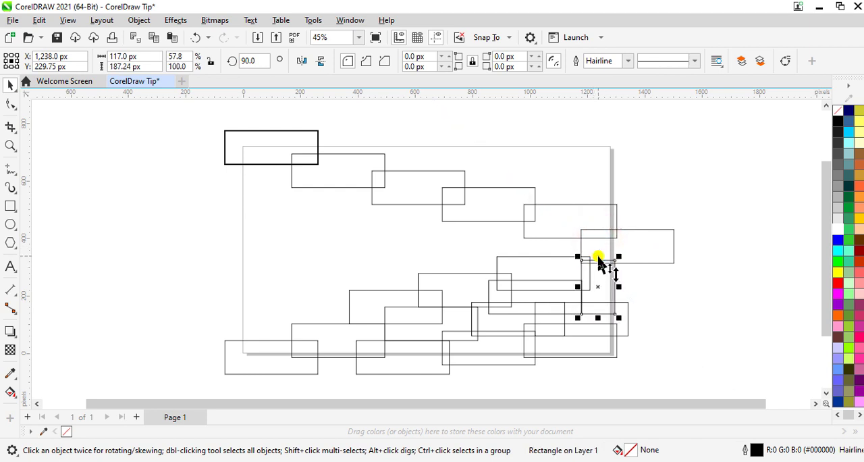
Spread further rectangle copies over the left edge and the middle of the page to fill the empty areas.
drag(274, 144, 245, 260)
drag(268, 145, 215, 283)
drag(285, 152, 318, 310)
drag(257, 151, 248, 334)
drag(259, 143, 530, 243)
drag(282, 141, 466, 257)
drag(274, 147, 393, 230)
drag(281, 147, 461, 238)
drag(270, 146, 379, 256)
Place more rectangle copies along the top of the page and in the gaps near the upper-left corner.
drag(299, 156, 624, 197)
drag(291, 140, 666, 156)
drag(307, 154, 586, 161)
drag(399, 177, 353, 210)
drag(290, 143, 293, 206)
drag(291, 137, 300, 169)
drag(281, 149, 345, 164)
Delete the surplus stacked copies at the page's upper-left corner, keeping a single rectangle there.
click(115, 174)
click(242, 154)
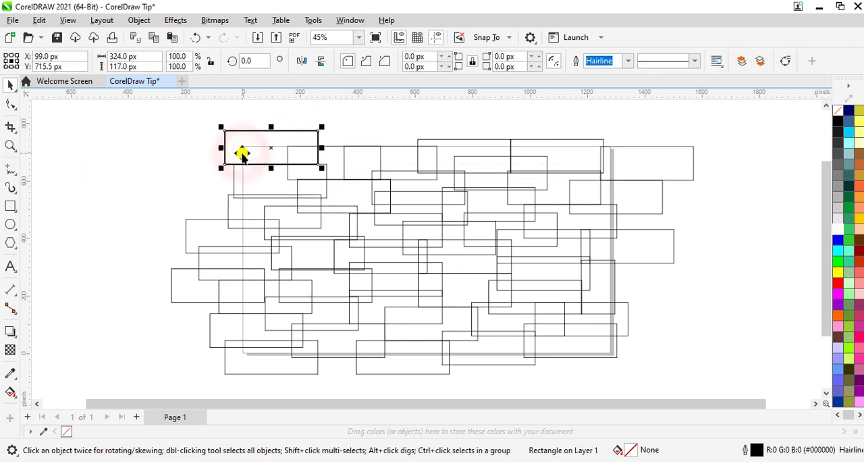
key(Escape)
click(242, 153)
key(Delete)
key(ctrl+z)
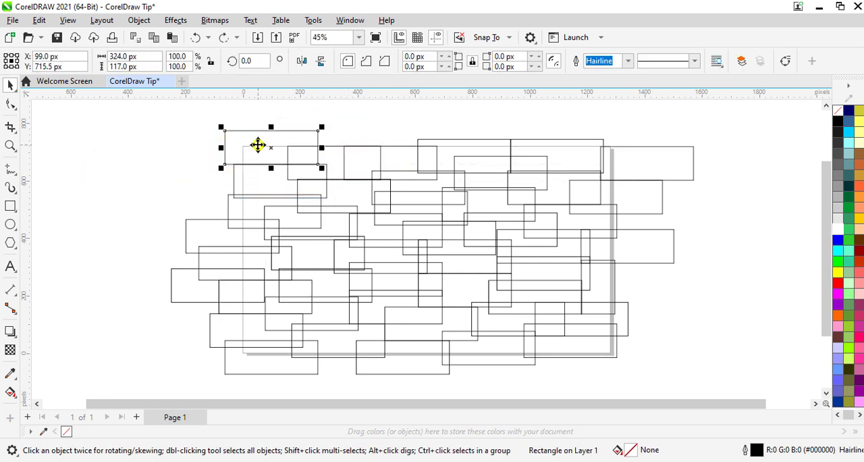
Select all the rectangles and group them.
key(ctrl+a)
right_click(279, 197)
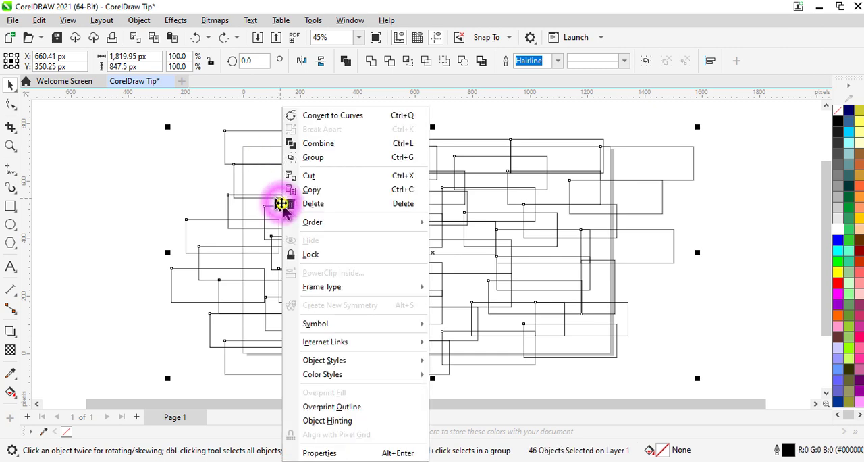
click(323, 158)
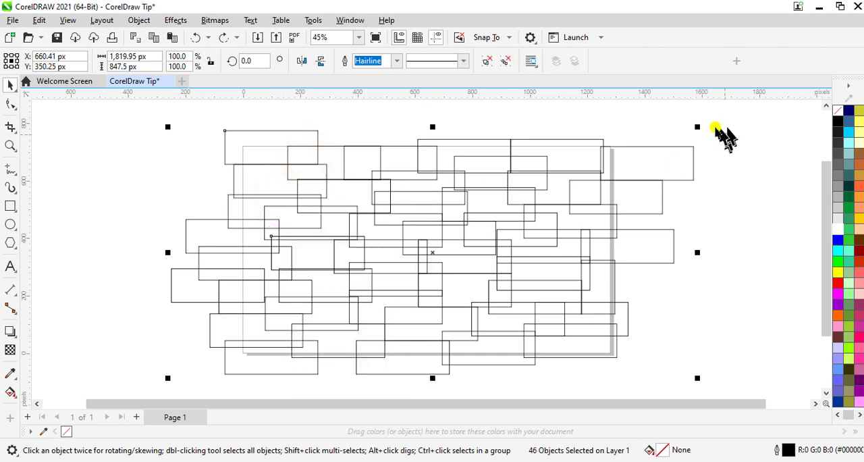
Scale the rectangle group down to about 823 x 383 px and move it off the page beyond the upper-left corner.
drag(696, 127, 525, 241)
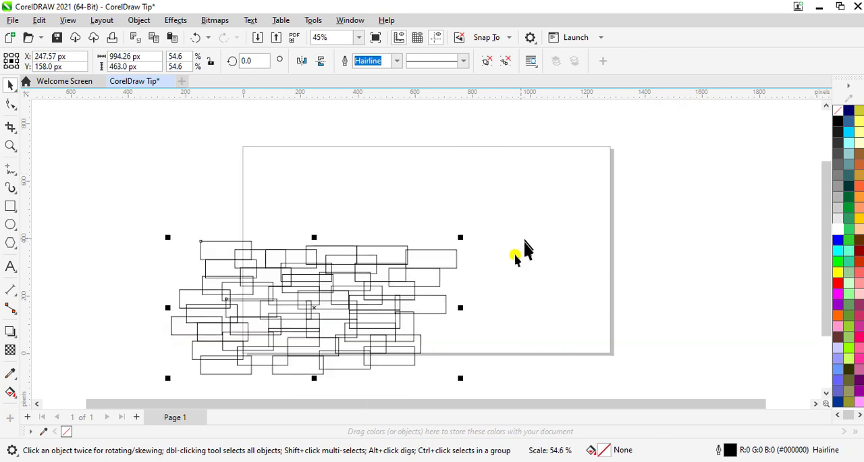
drag(462, 239, 414, 259)
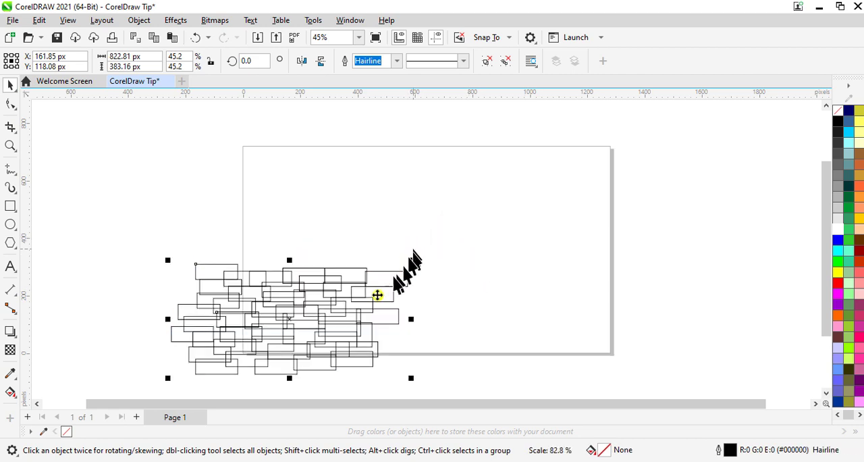
drag(338, 322, 180, 163)
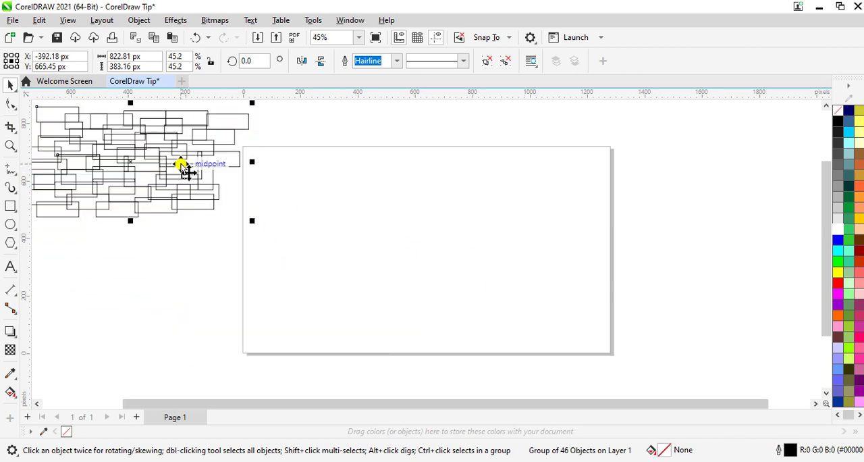
click(103, 297)
Draw a rectangle about 1284 x 721 px covering the whole page and set its outline width to Hairline.
click(11, 206)
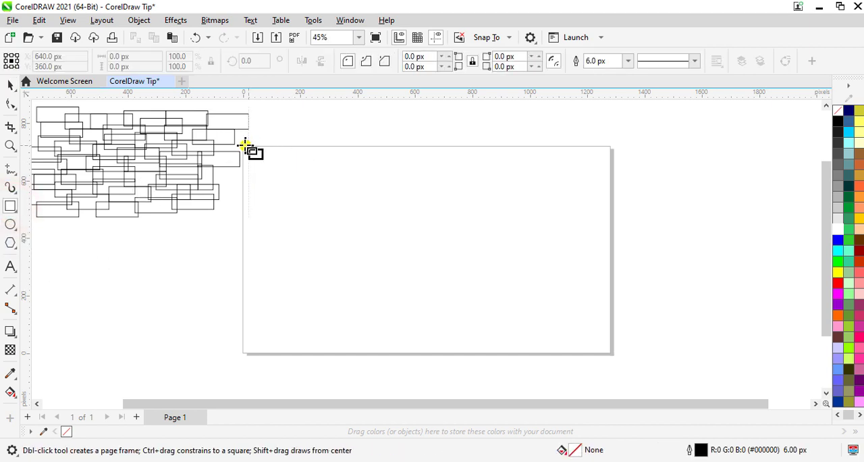
scroll(246, 146, up, 2)
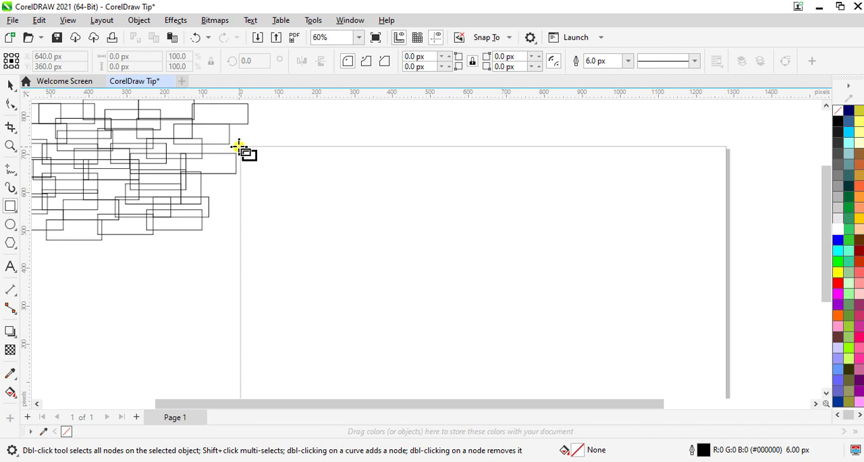
drag(240, 145, 727, 362)
click(628, 61)
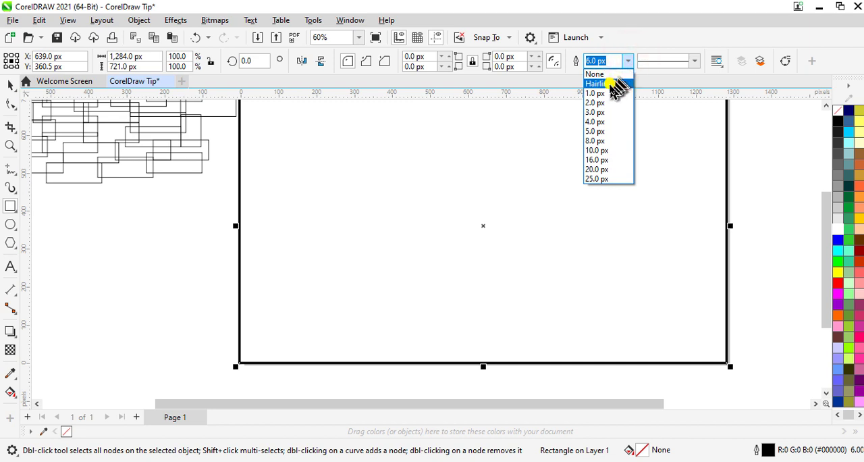
click(611, 84)
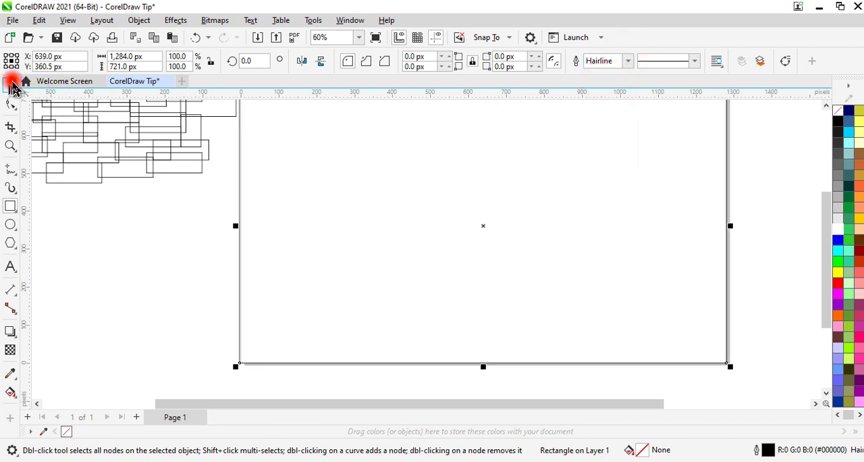
click(12, 86)
PowerClip the rectangle group inside the page-sized rectangle.
click(359, 37)
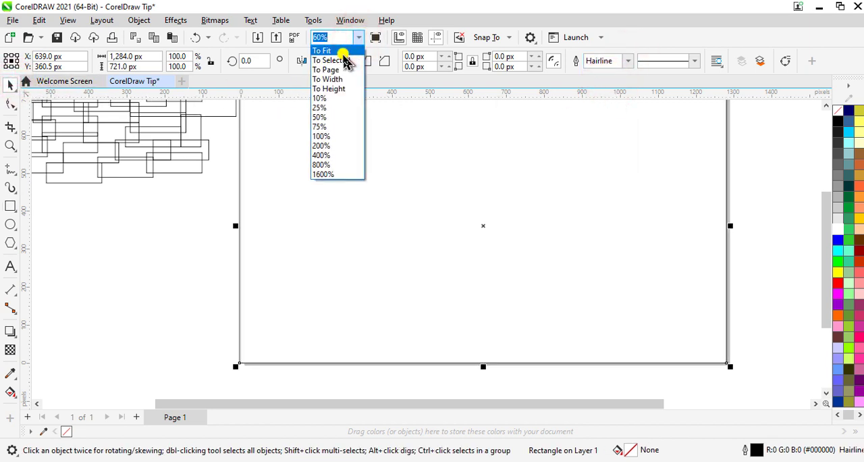
click(343, 52)
right_click(223, 140)
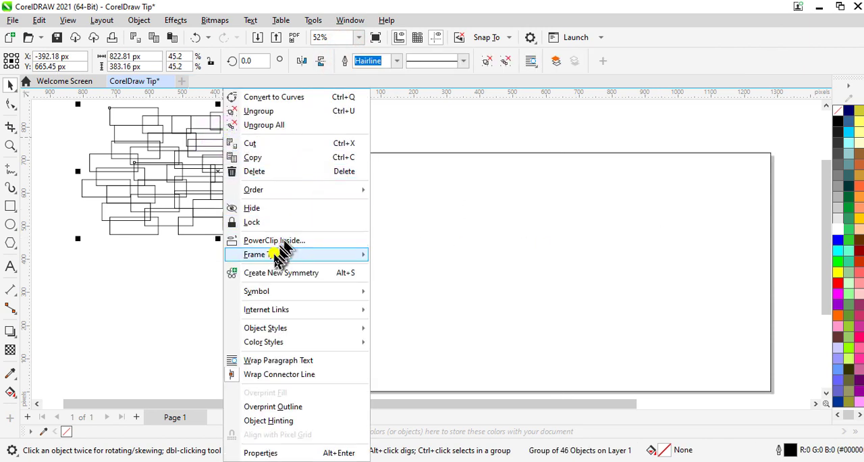
click(169, 275)
click(240, 176)
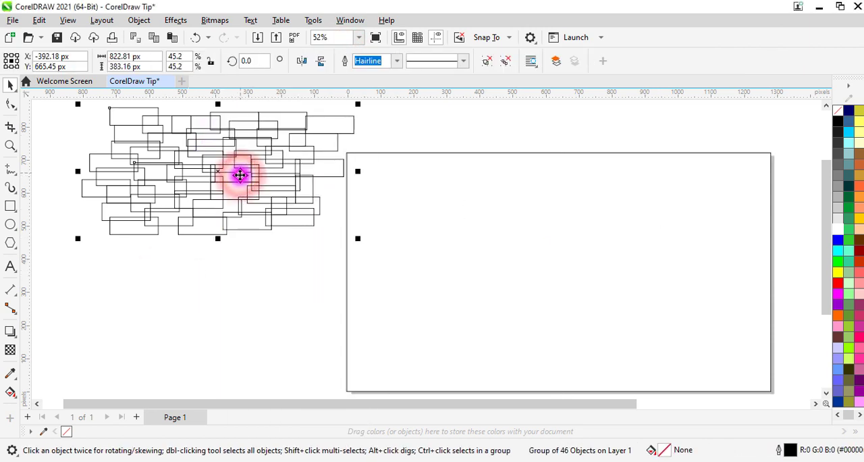
right_click(240, 175)
click(294, 242)
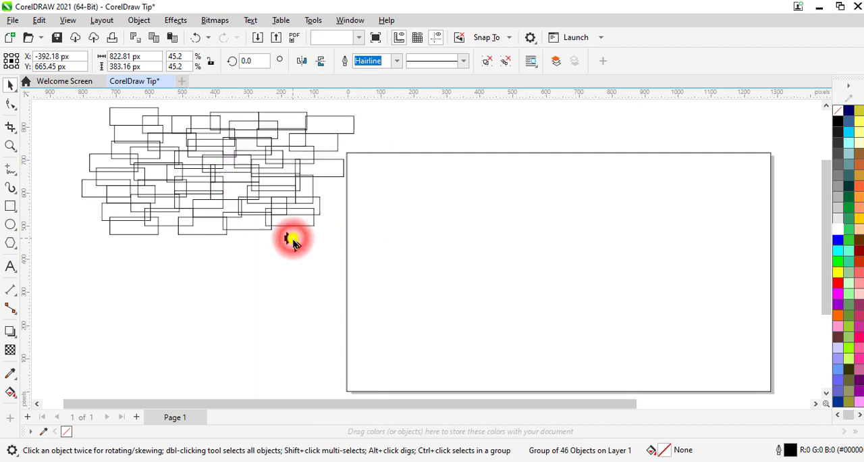
click(545, 280)
Edit the PowerClip contents, enlarge the rectangle group to about 1811 x 843 px and nudge it up by 20 px.
drag(521, 405, 583, 405)
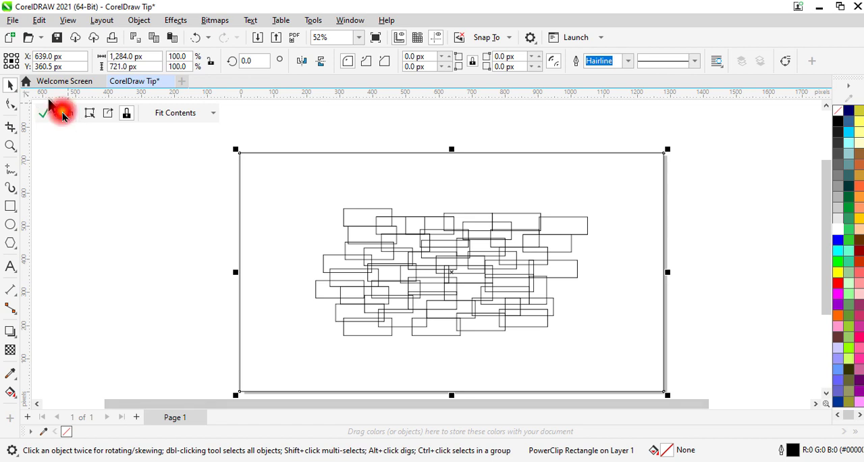
click(62, 113)
drag(826, 260, 825, 277)
click(466, 260)
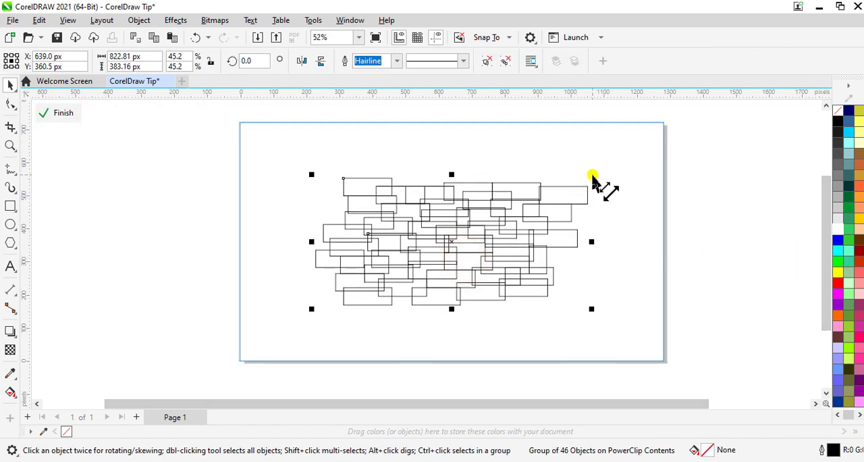
drag(594, 178, 650, 125)
drag(567, 366, 656, 357)
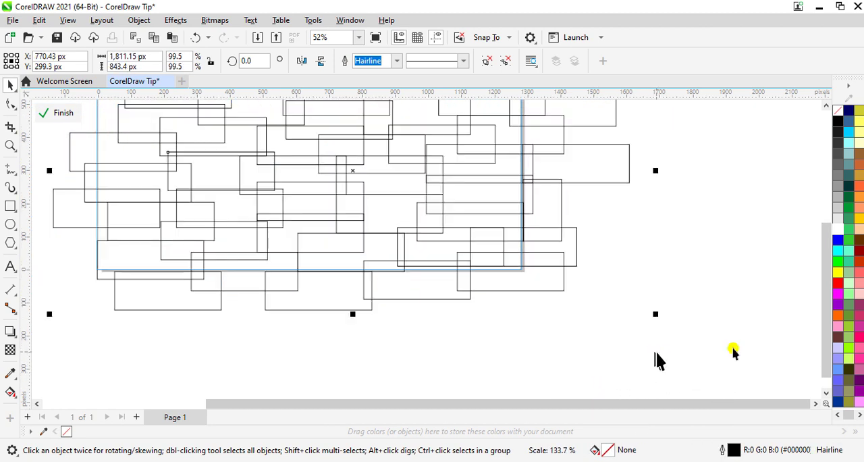
drag(822, 355, 817, 309)
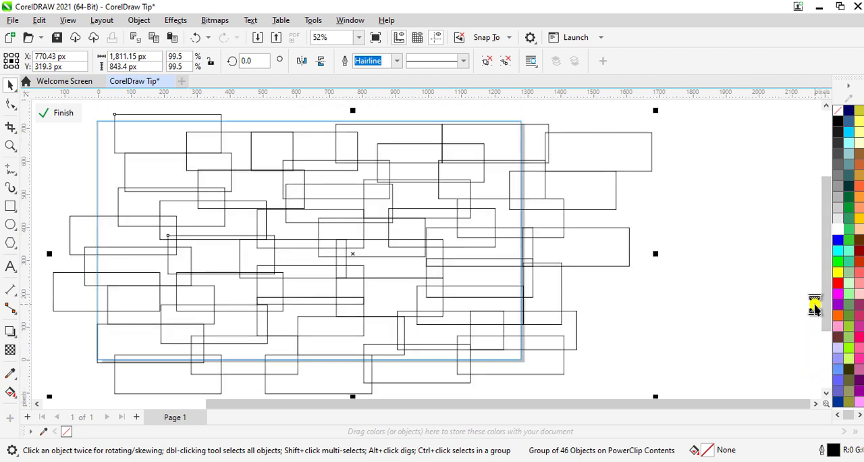
Nudge the rectangle group up 50 px and left about 110 px so it covers the page frame.
scroll(806, 301, down, 1)
key(Up)
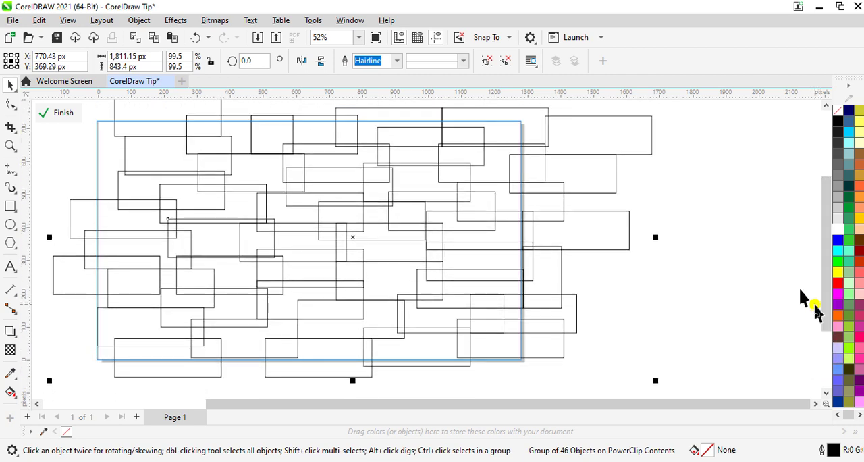
key(Left)
key(Left)
key(Left)
key(Left)
key(Left)
key(Left)
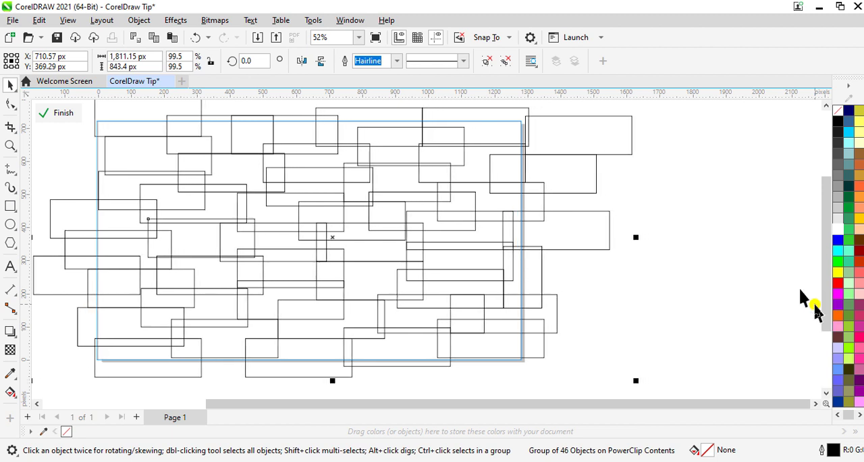
key(Left)
key(Left)
key(Left)
key(Left)
key(Left)
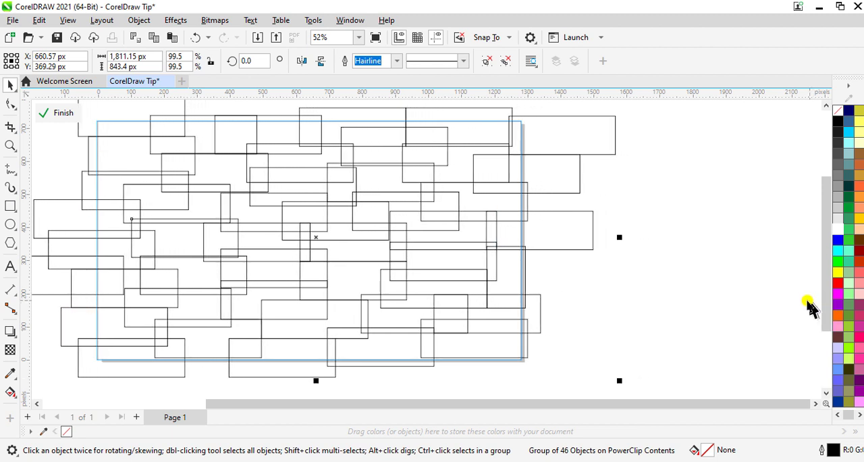
Set the rectangle group's outline colour to the near-white #F7F2F2.
scroll(804, 300, down, 1)
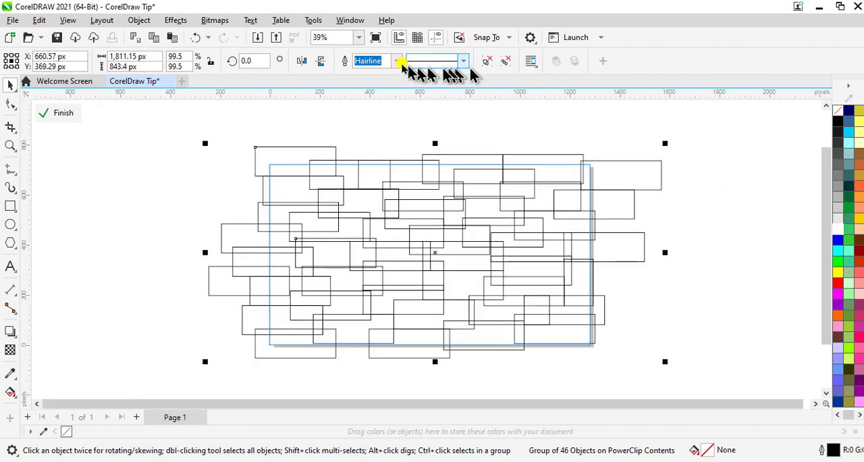
click(351, 20)
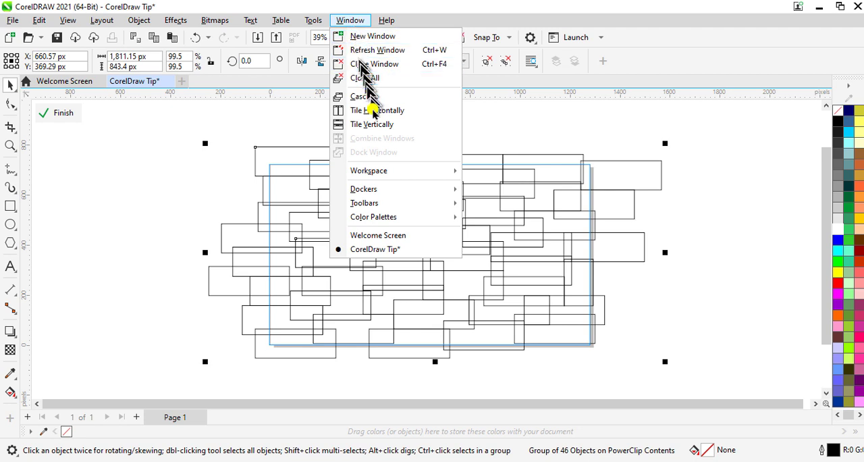
mouse_move(378, 192)
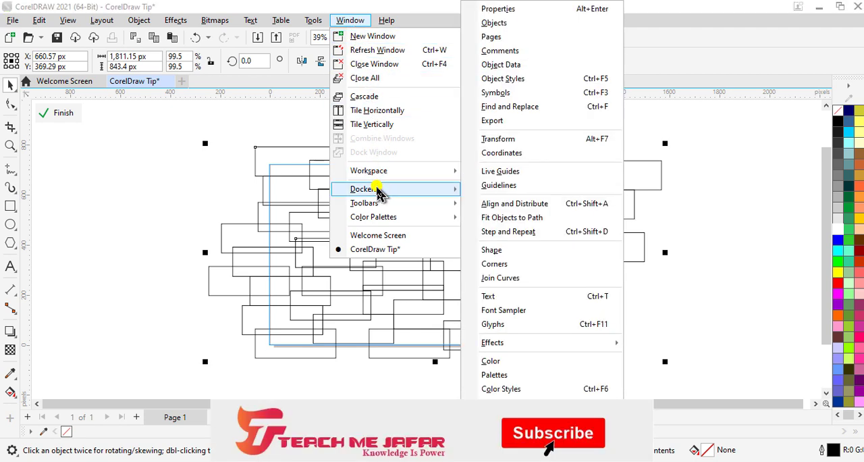
click(494, 10)
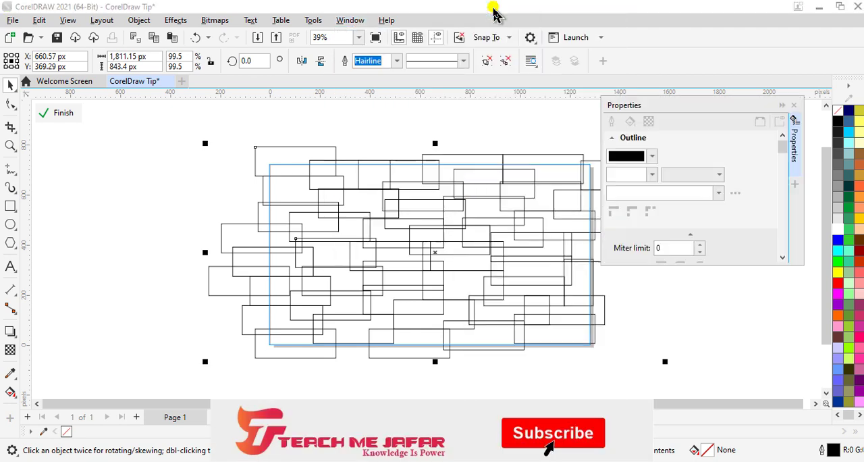
click(649, 162)
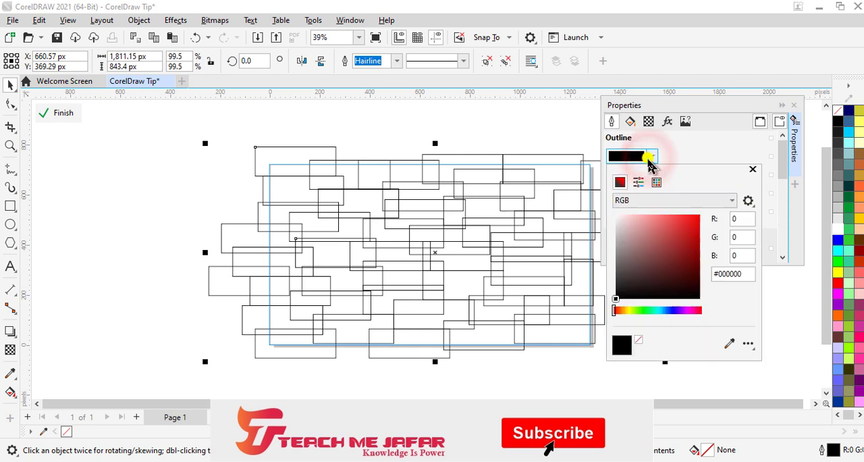
click(617, 221)
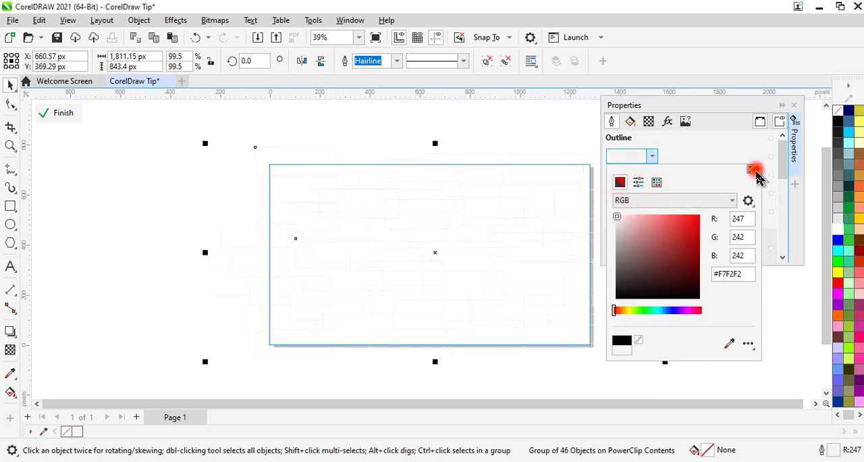
click(755, 170)
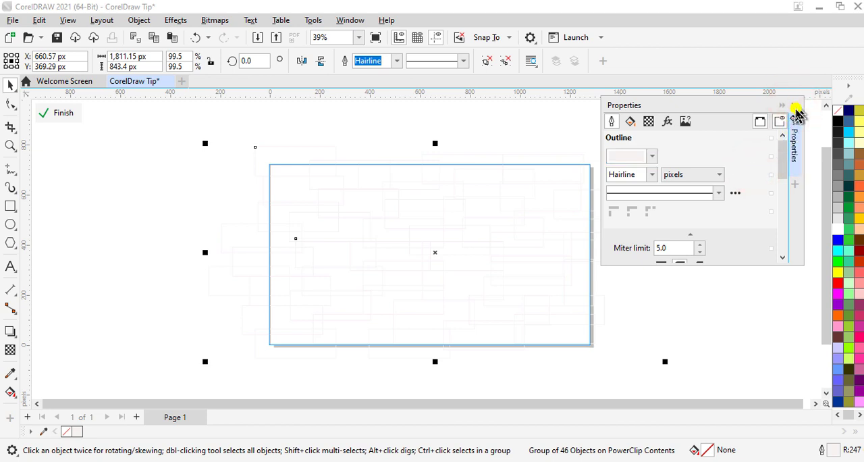
click(794, 109)
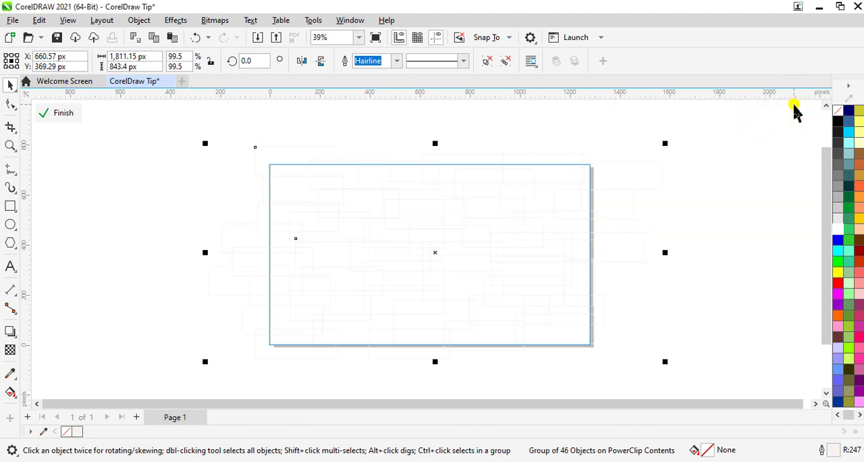
Import the photo of a hand holding a phone over a road and place it about 208 x 312 px to the right of the page.
key(ctrl+i)
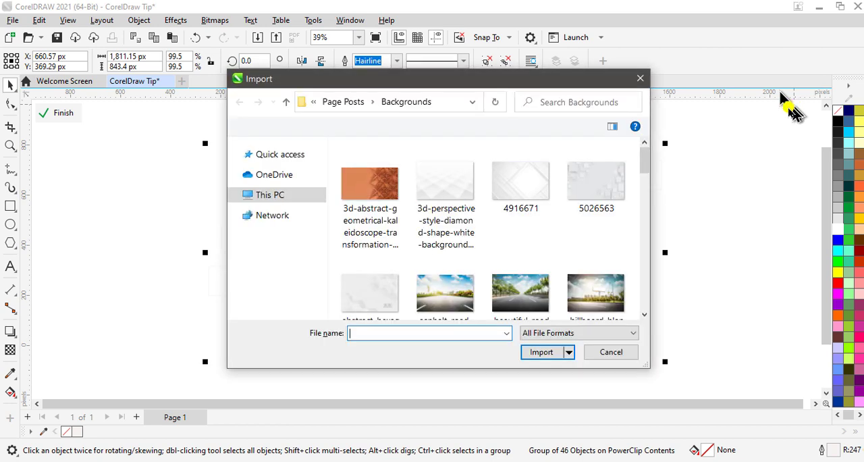
scroll(574, 223, down, 5)
click(535, 274)
click(540, 352)
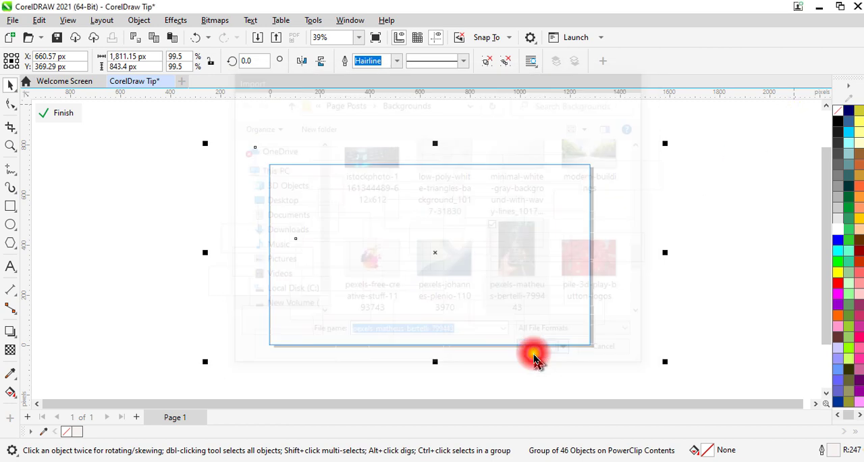
click(727, 147)
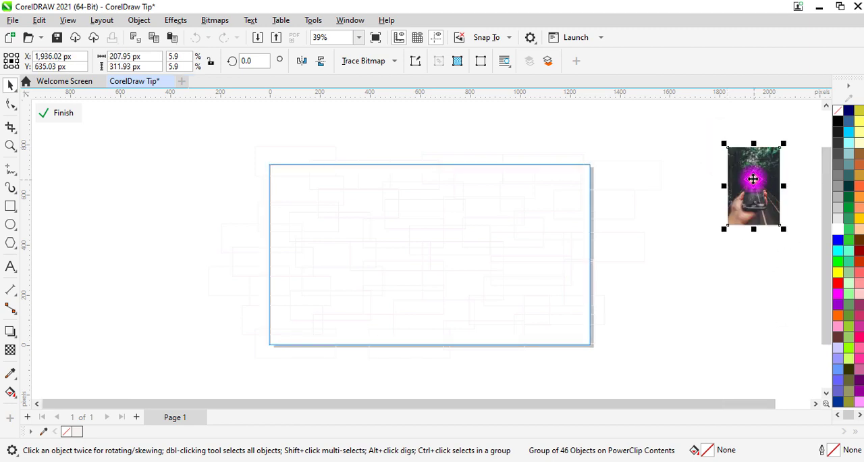
PowerClip the imported photo inside the rectangle group, fill it proportionally and finish editing the frame's contents.
right_click(752, 177)
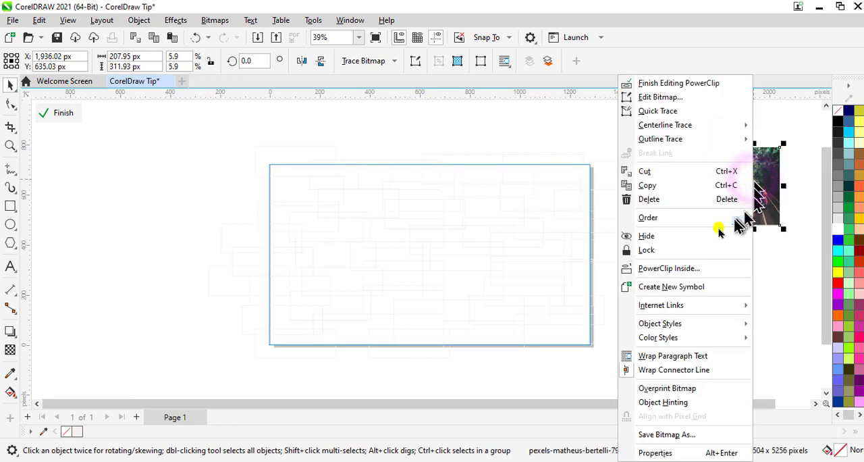
click(656, 279)
click(459, 258)
click(180, 113)
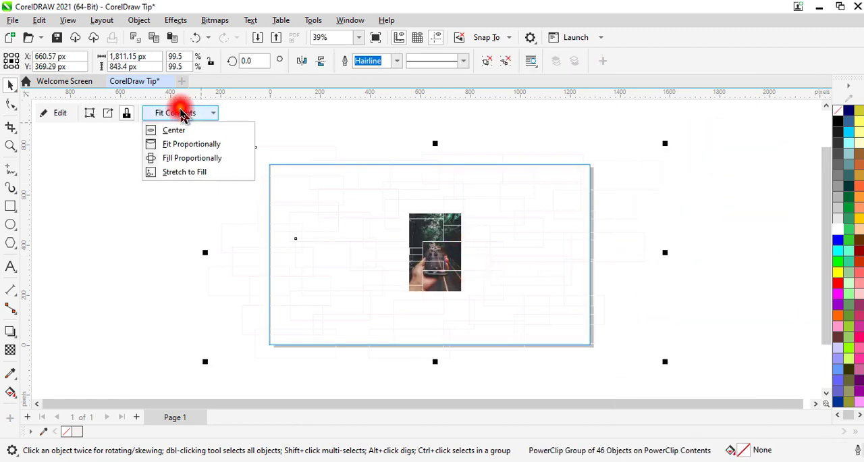
click(187, 160)
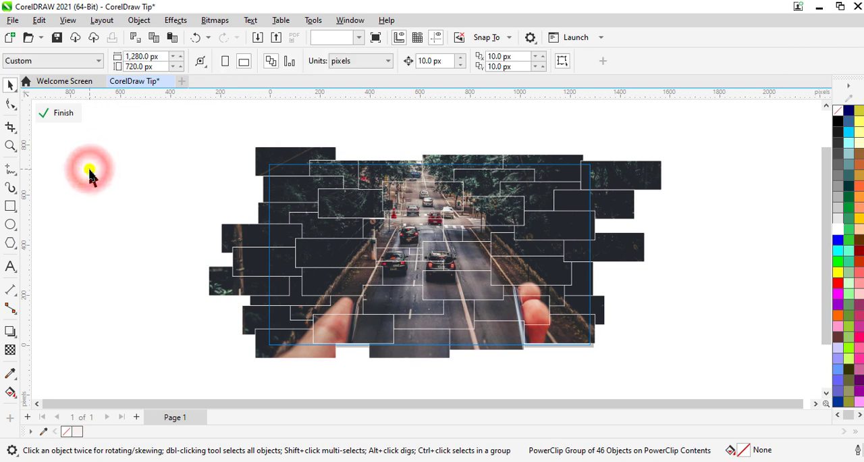
click(68, 113)
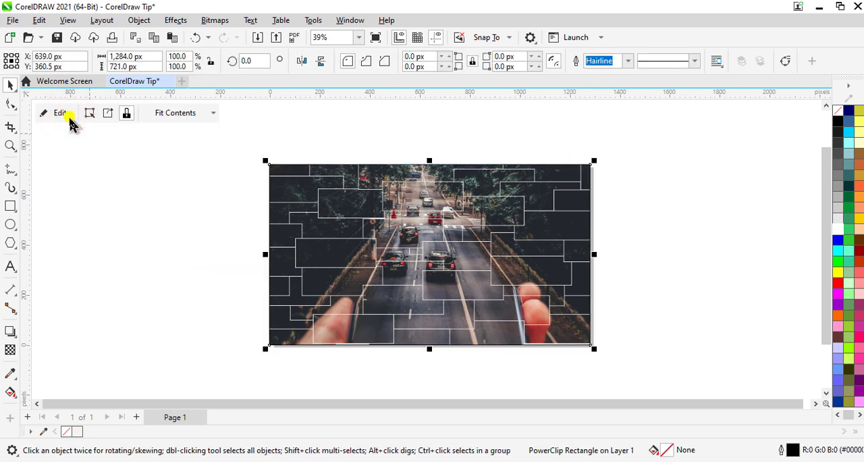
Edit the page frame's PowerClip contents again, shift the photo-filled rectangle group down 10 px and finish editing.
click(68, 113)
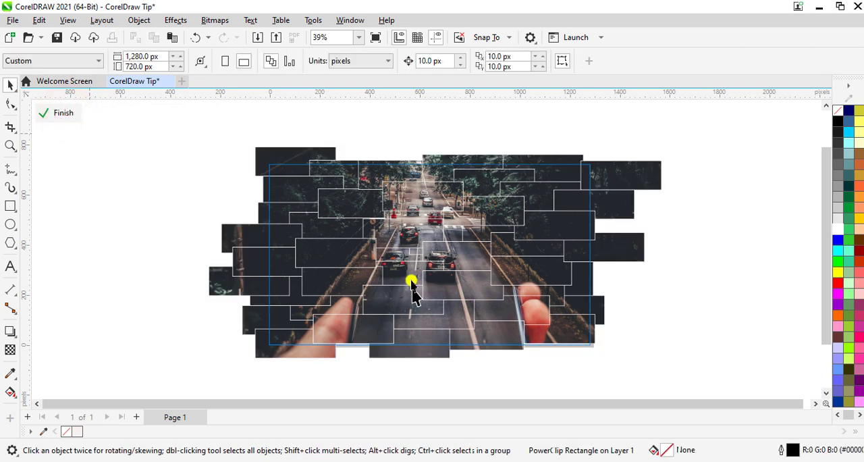
click(412, 264)
drag(410, 271, 404, 266)
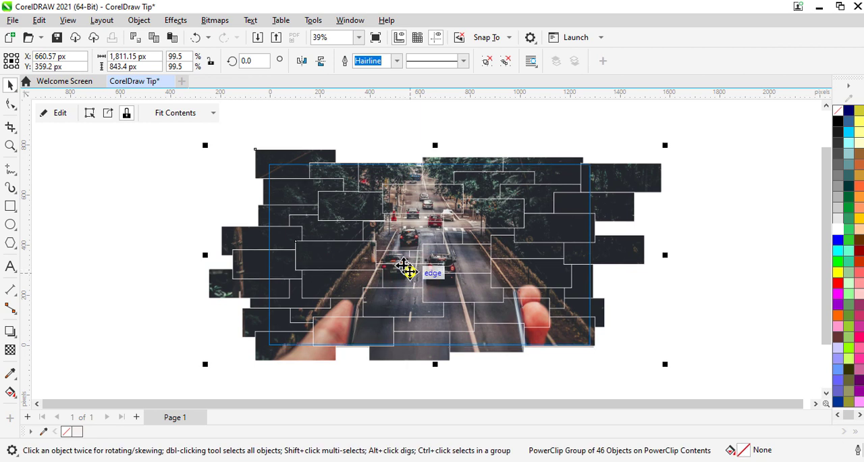
key(Down)
click(60, 113)
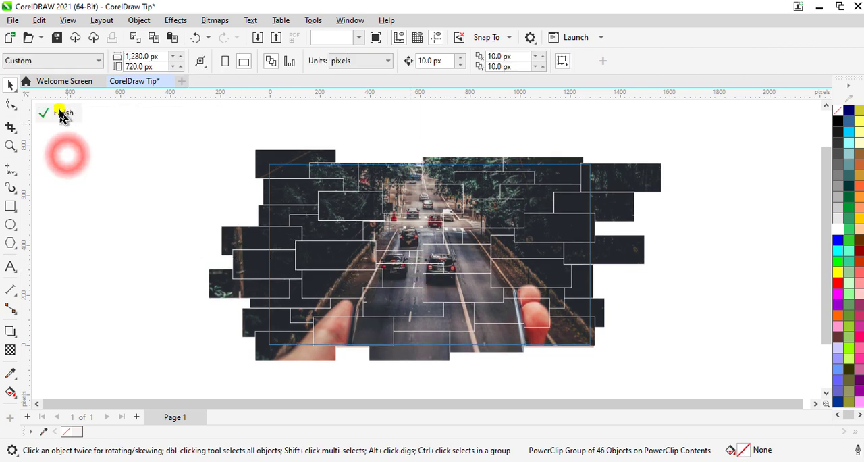
click(695, 307)
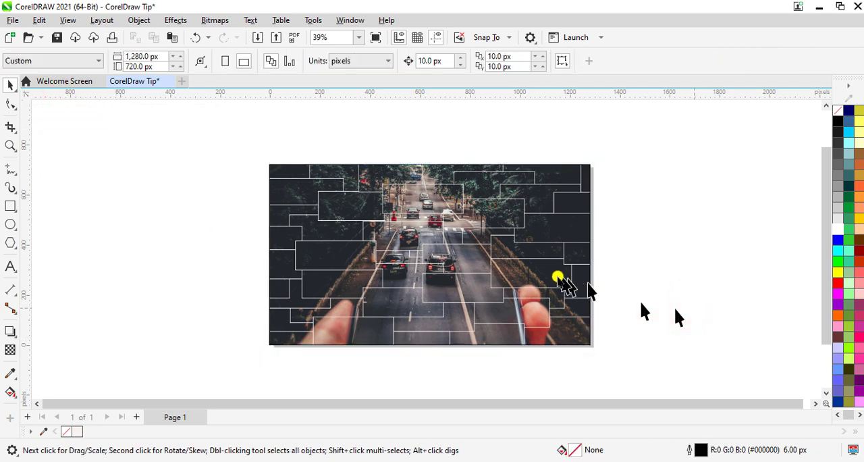
Remove the outline from the page-sized PowerClip frame.
click(529, 261)
click(627, 62)
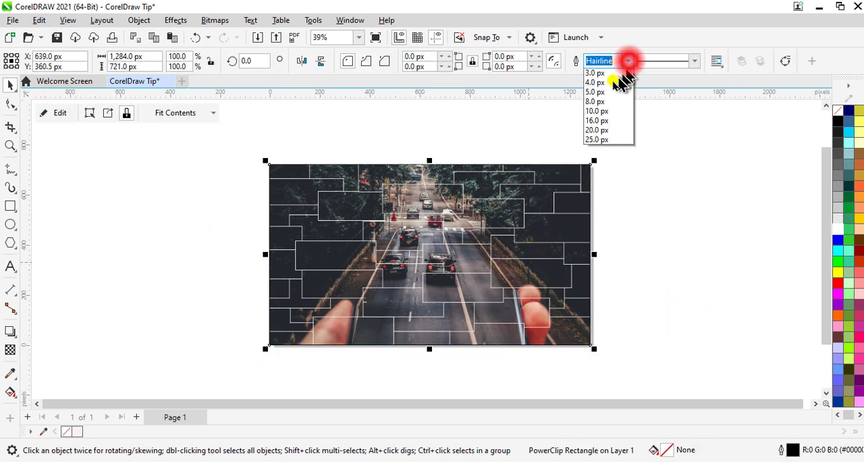
click(601, 75)
click(695, 239)
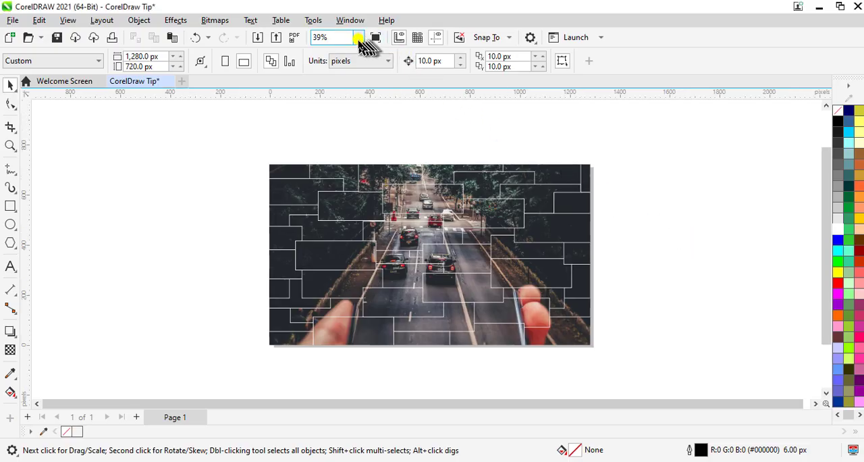
Zoom in on the finished design and preview it in full screen.
click(359, 39)
click(345, 61)
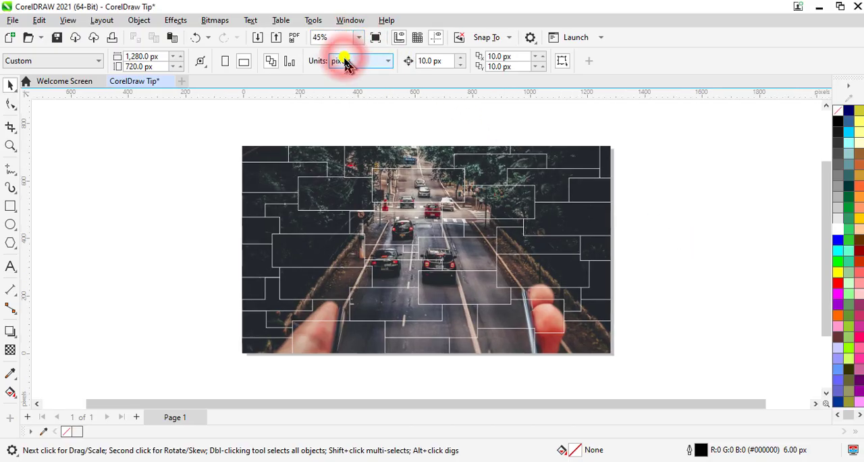
scroll(352, 52, up, 2)
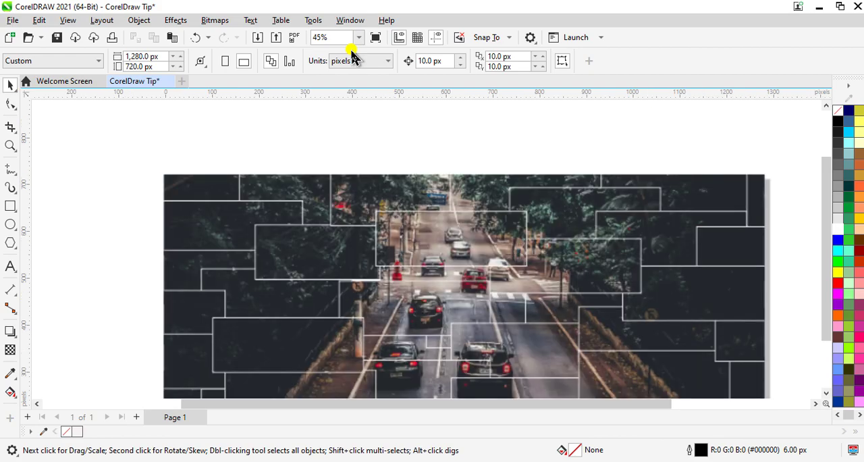
key(F9)
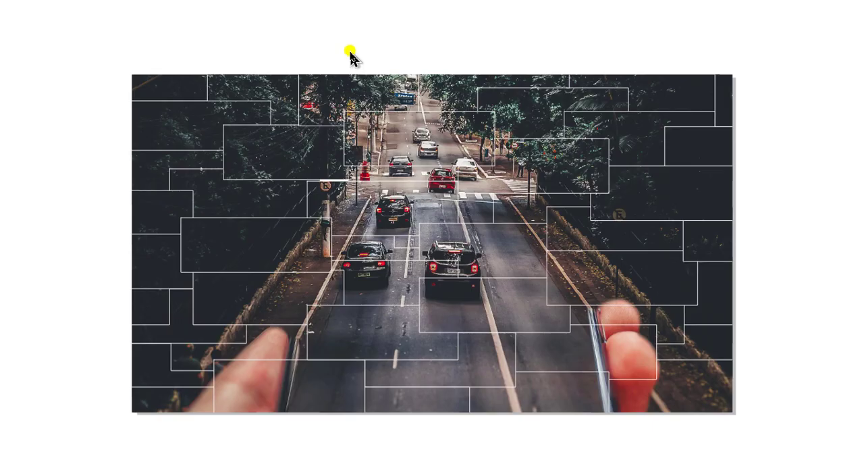